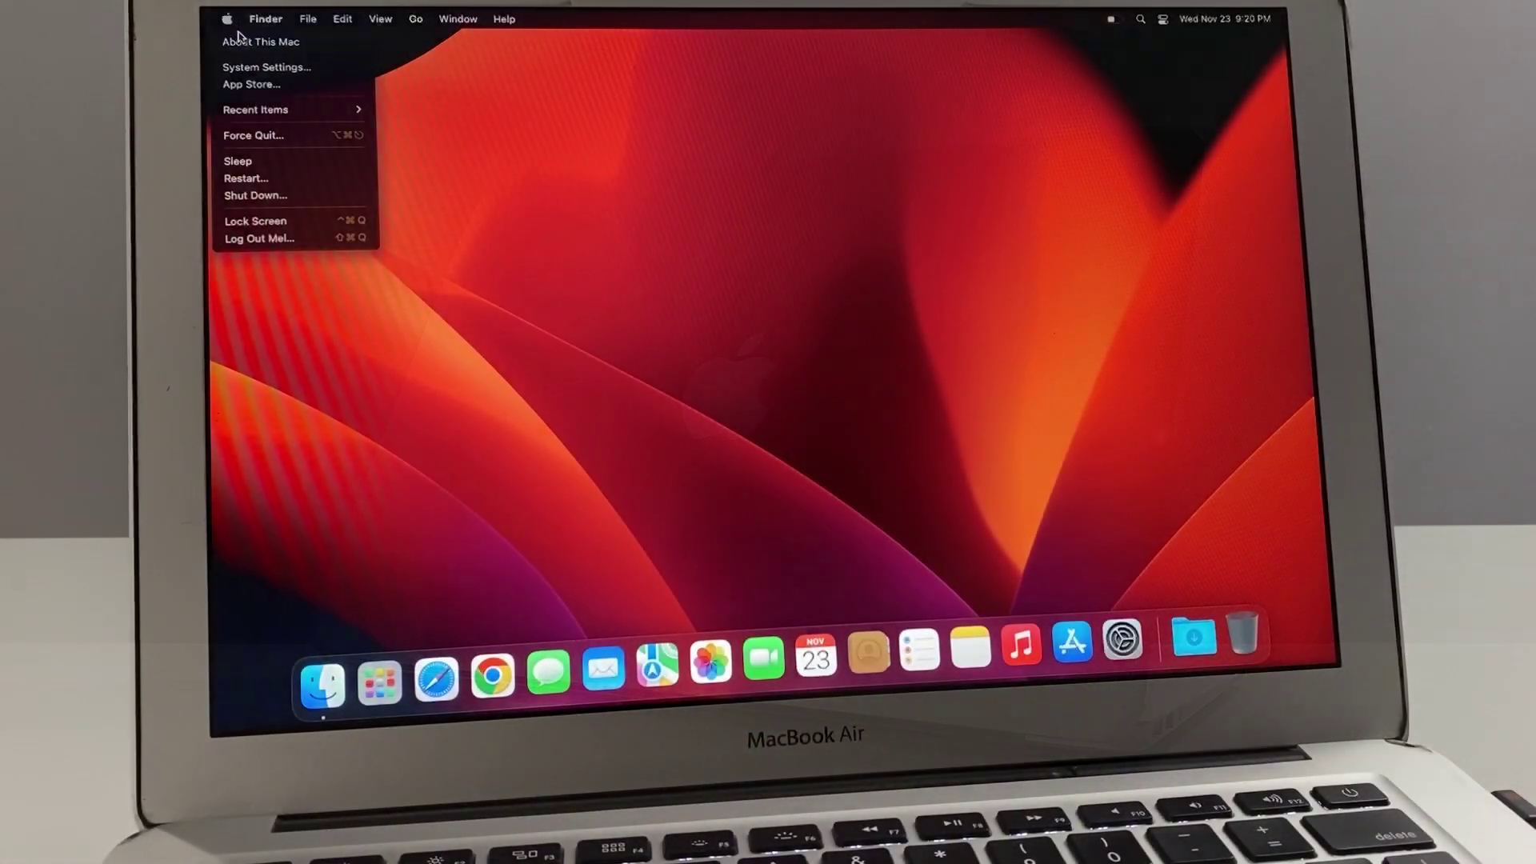
# Open About This Mac from the Apple menu to view the MacBook Air's processor, memory and Ventura version
pyautogui.click(258, 41)
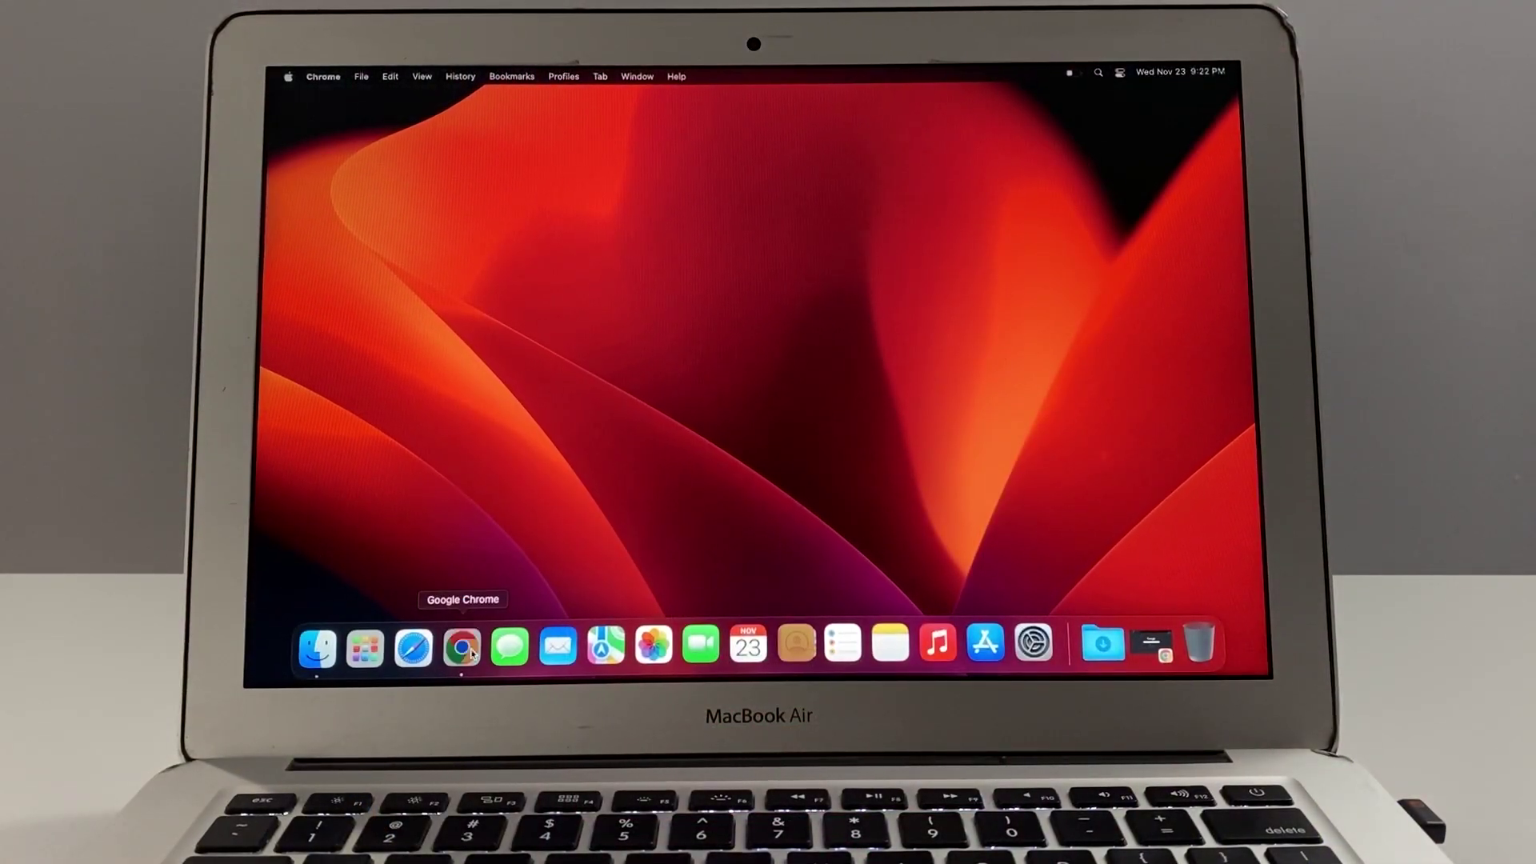
# In Chrome, search Google for cooking, then replace the query with houses and search again
pyautogui.click(462, 647)
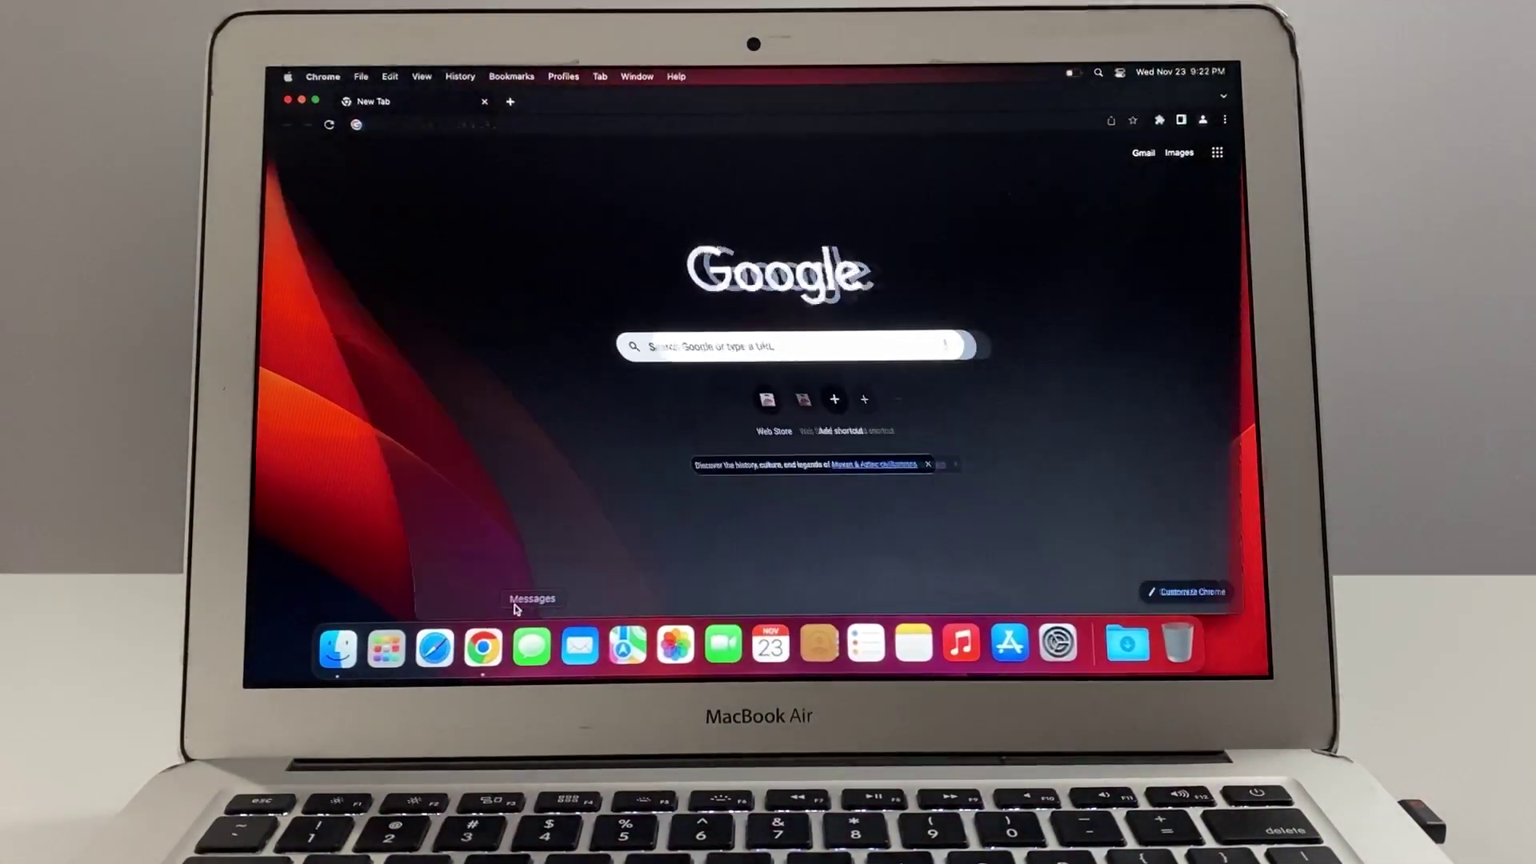
pyautogui.write('co')
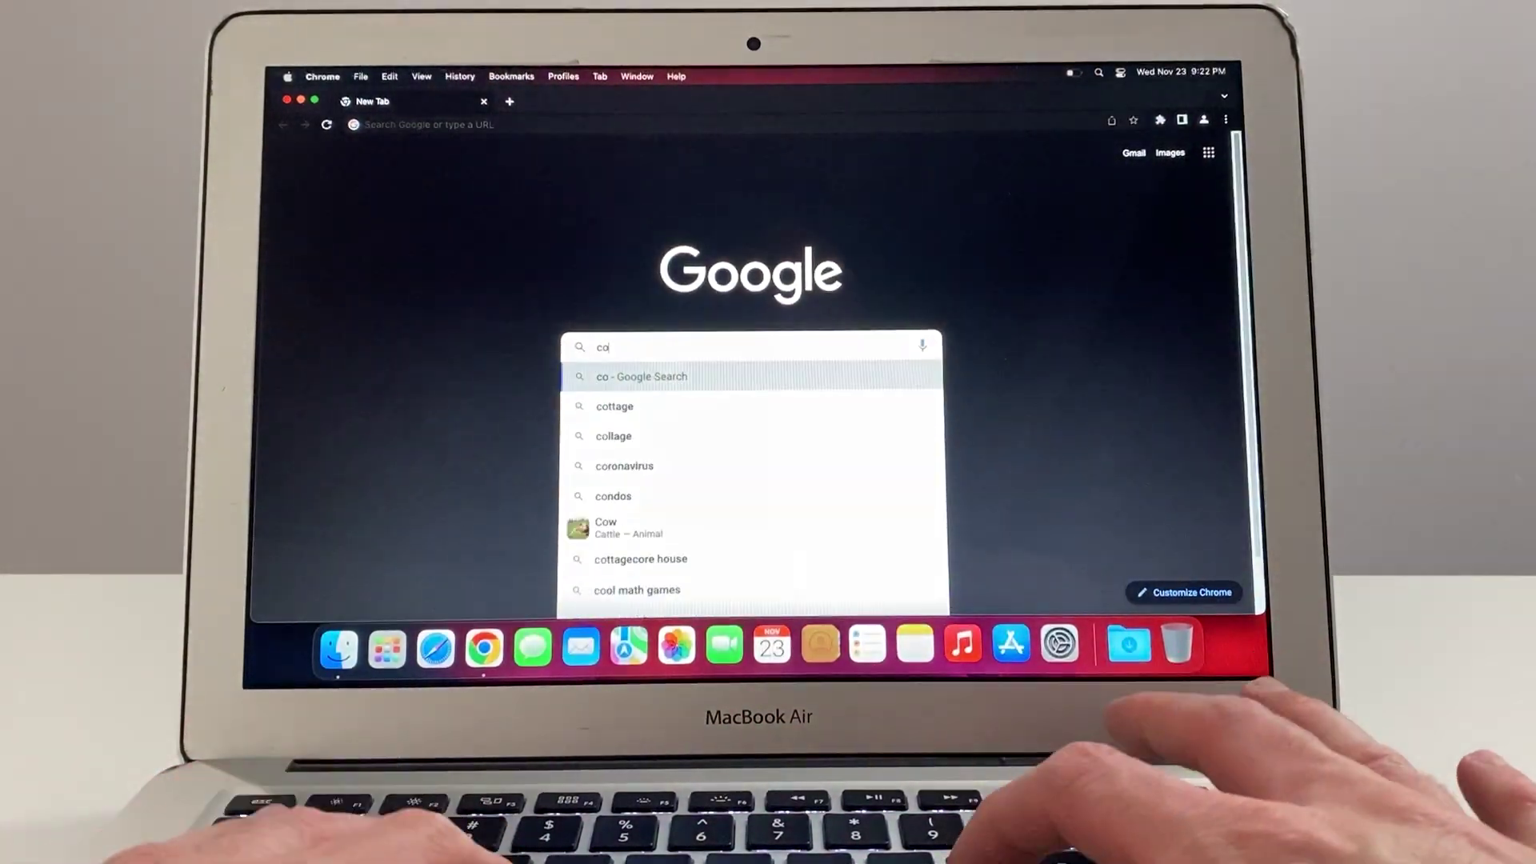
pyautogui.write('oking')
pyautogui.press('Return')
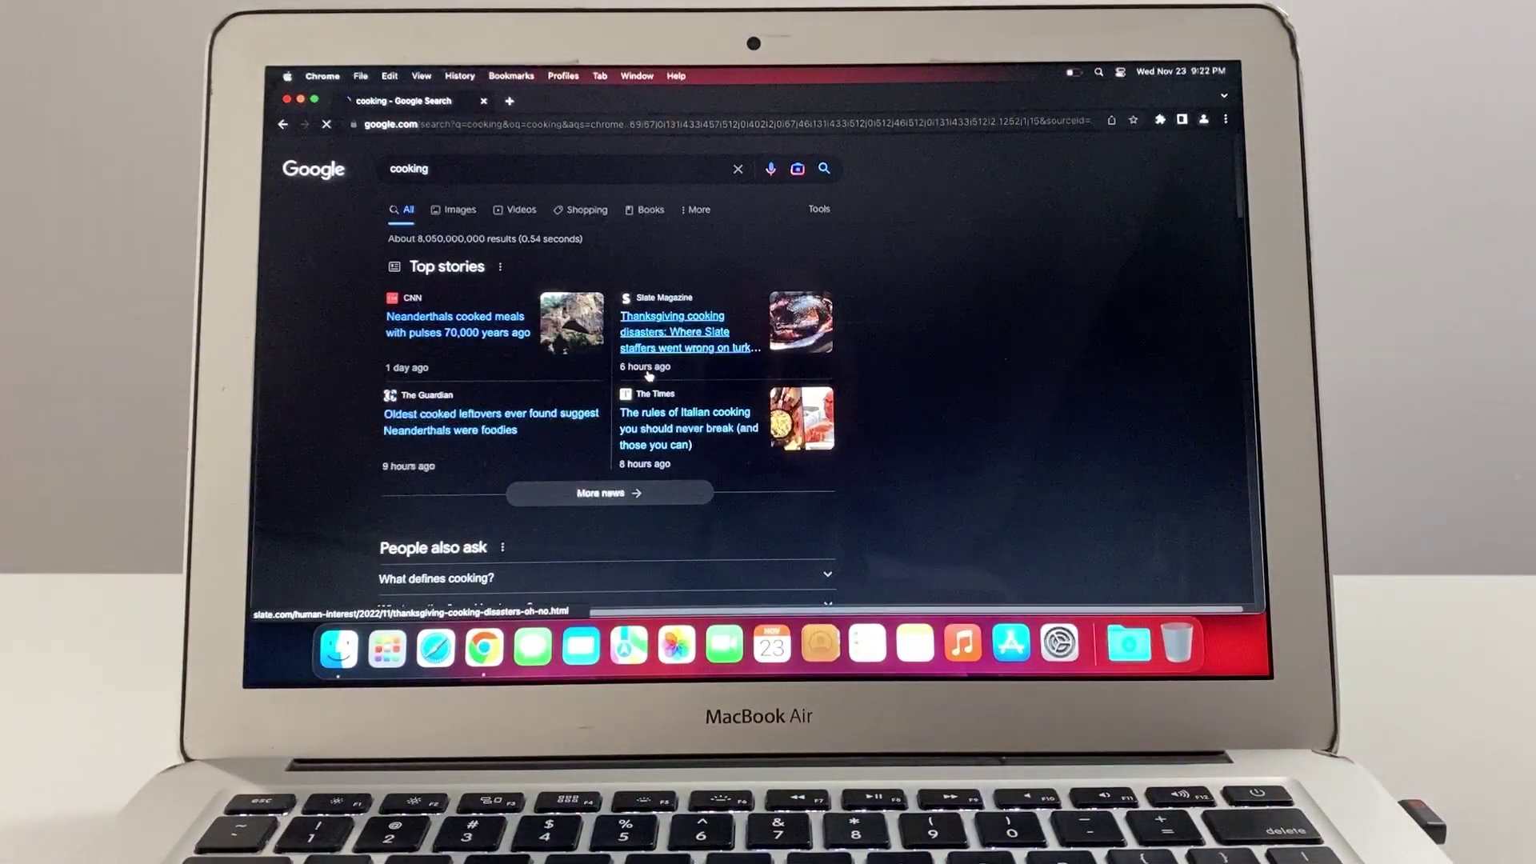
pyautogui.tripleClick(447, 172)
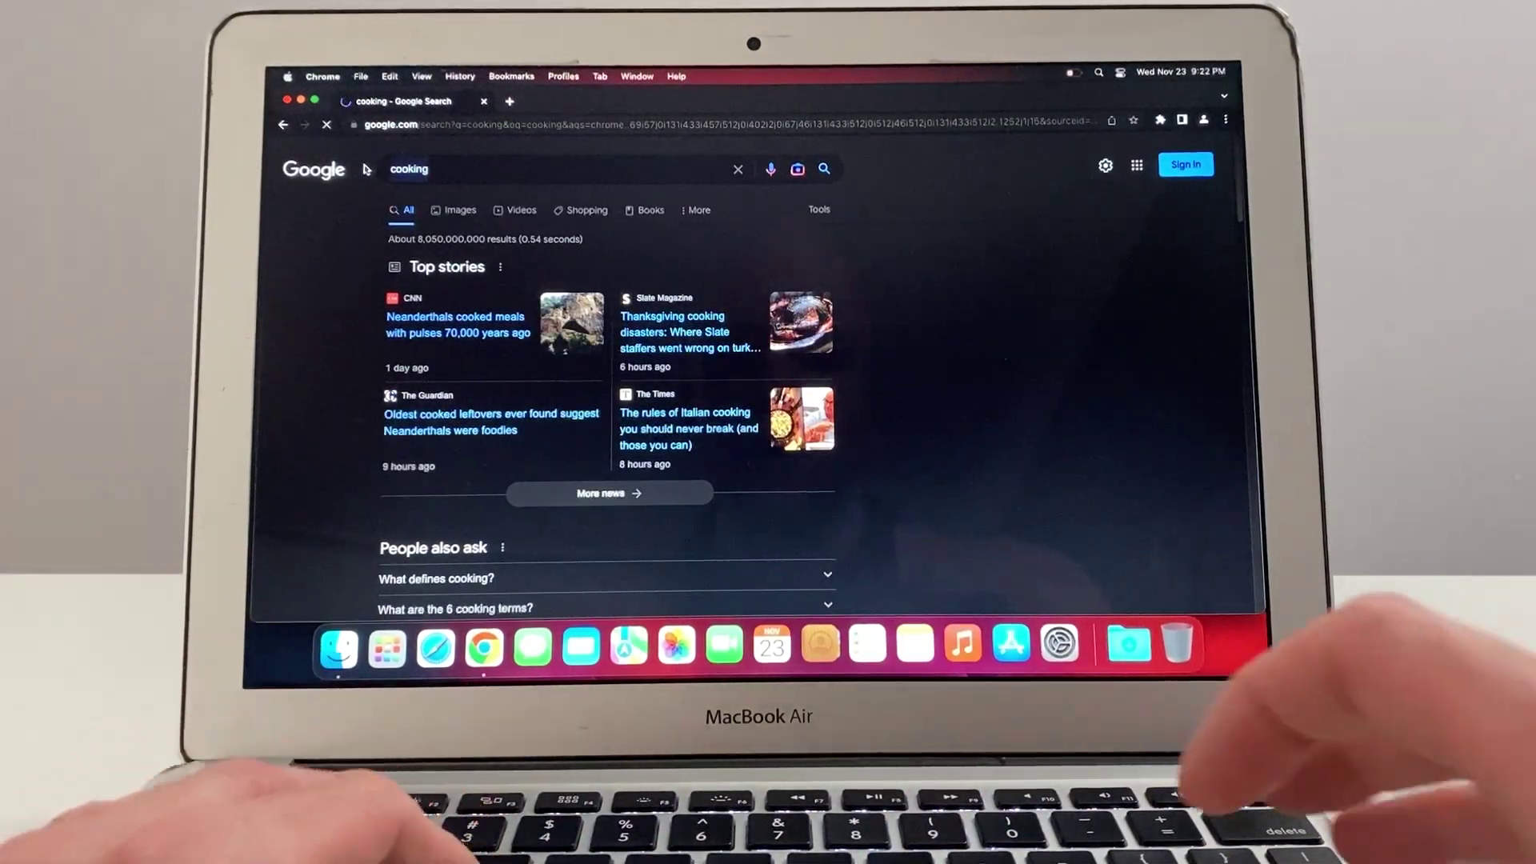
pyautogui.write('houses')
pyautogui.press('Return')
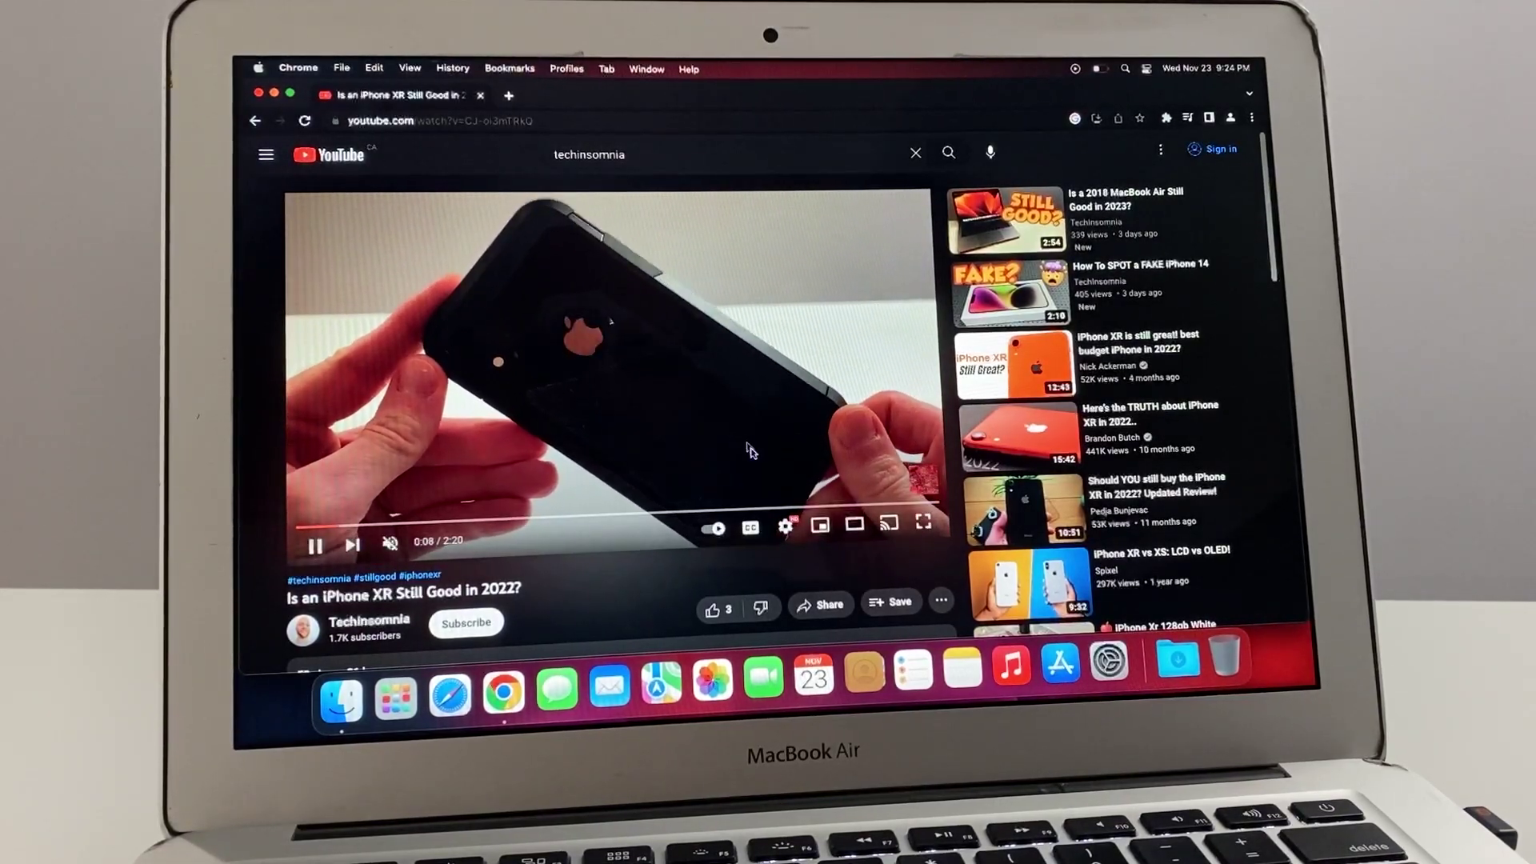
# Open the playback settings, then toggle the iPhone XR video in and out of full screen, ending full screen
pyautogui.click(787, 526)
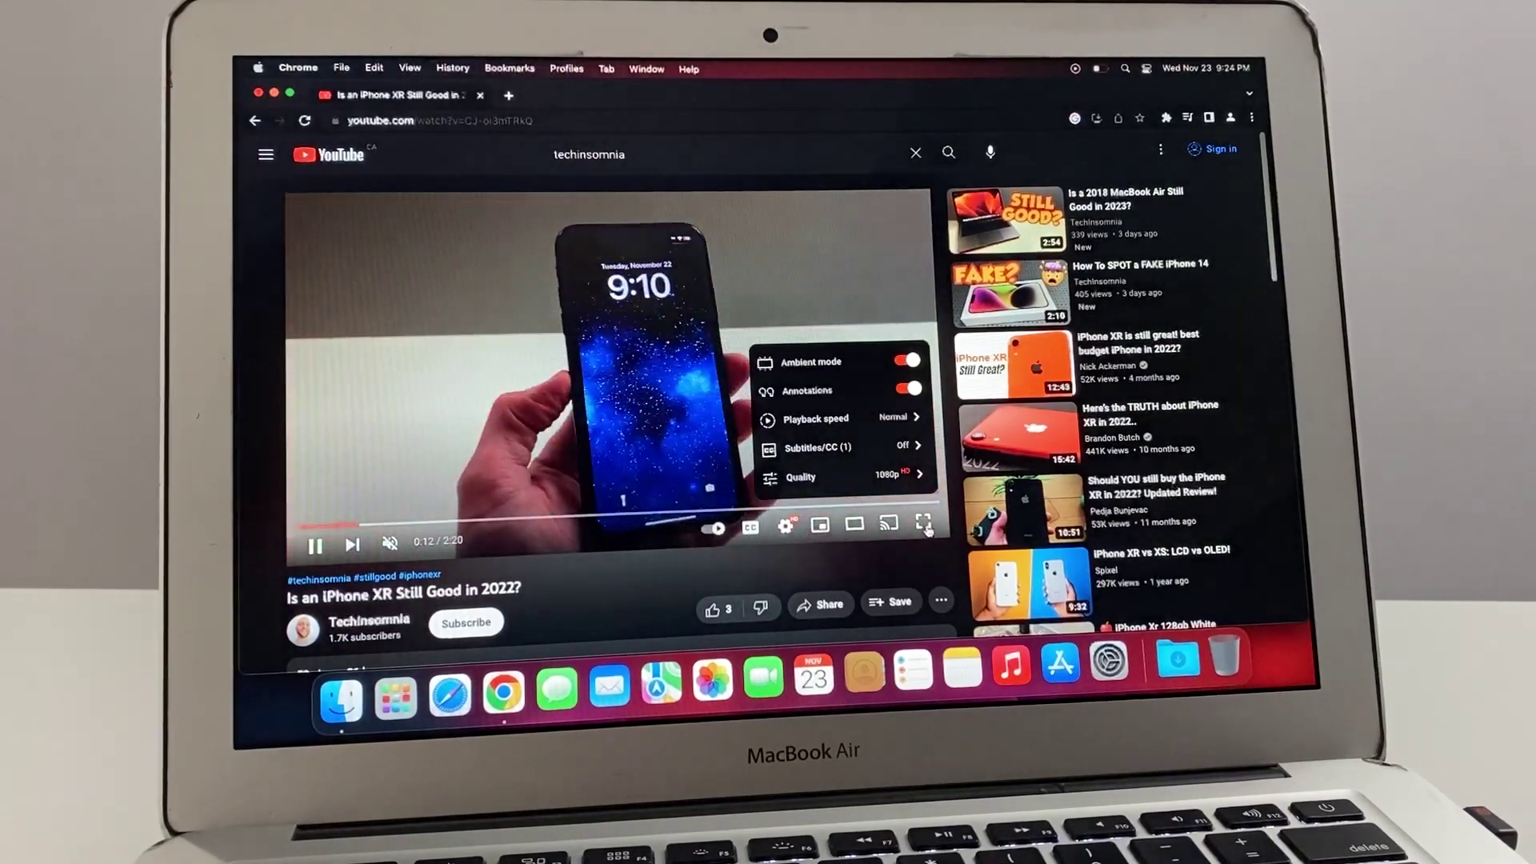
pyautogui.click(925, 525)
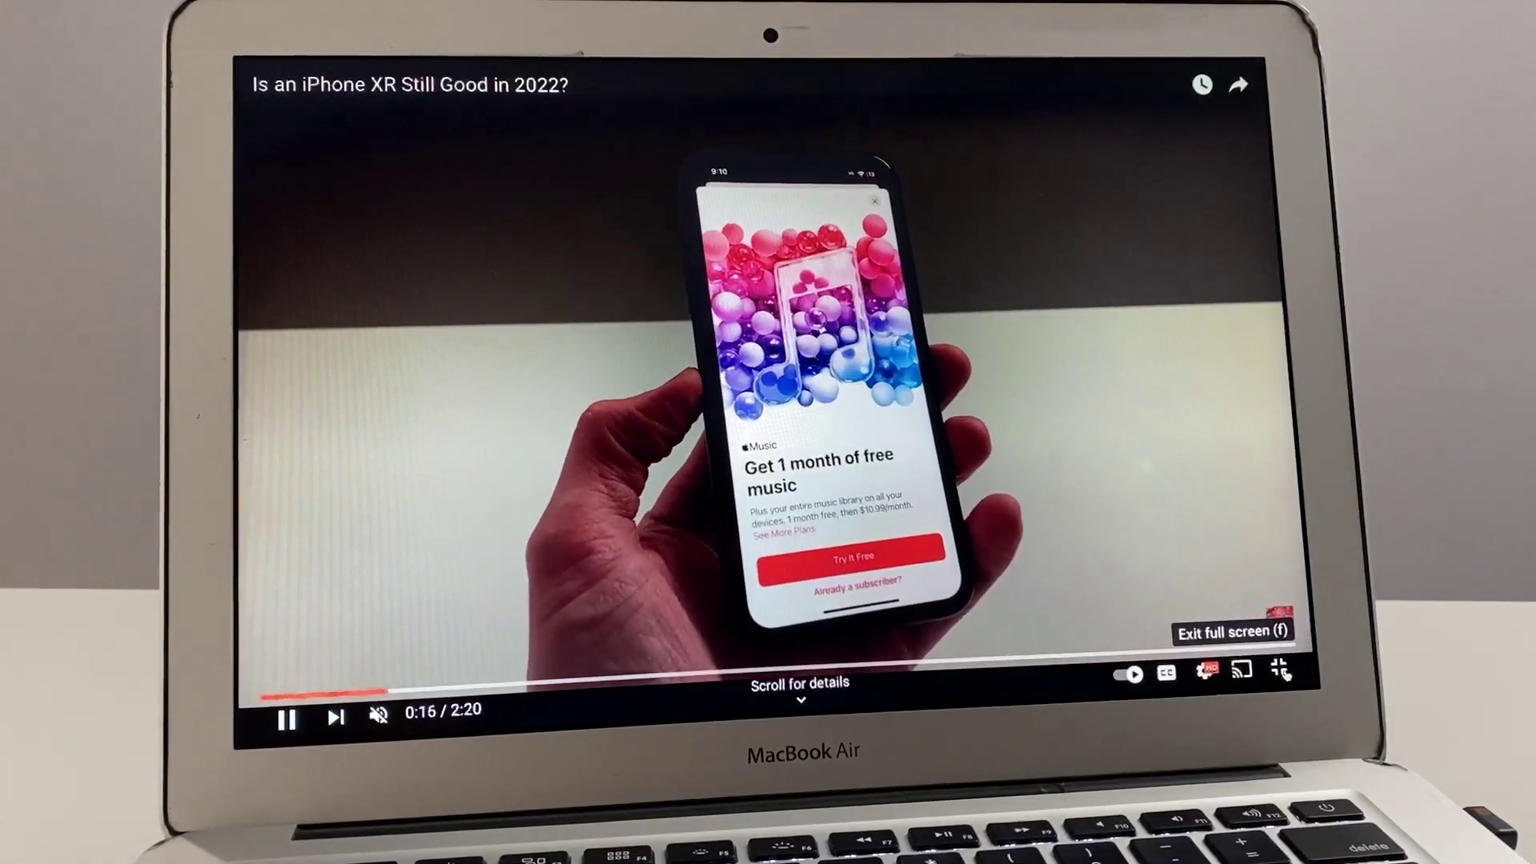
pyautogui.click(1279, 669)
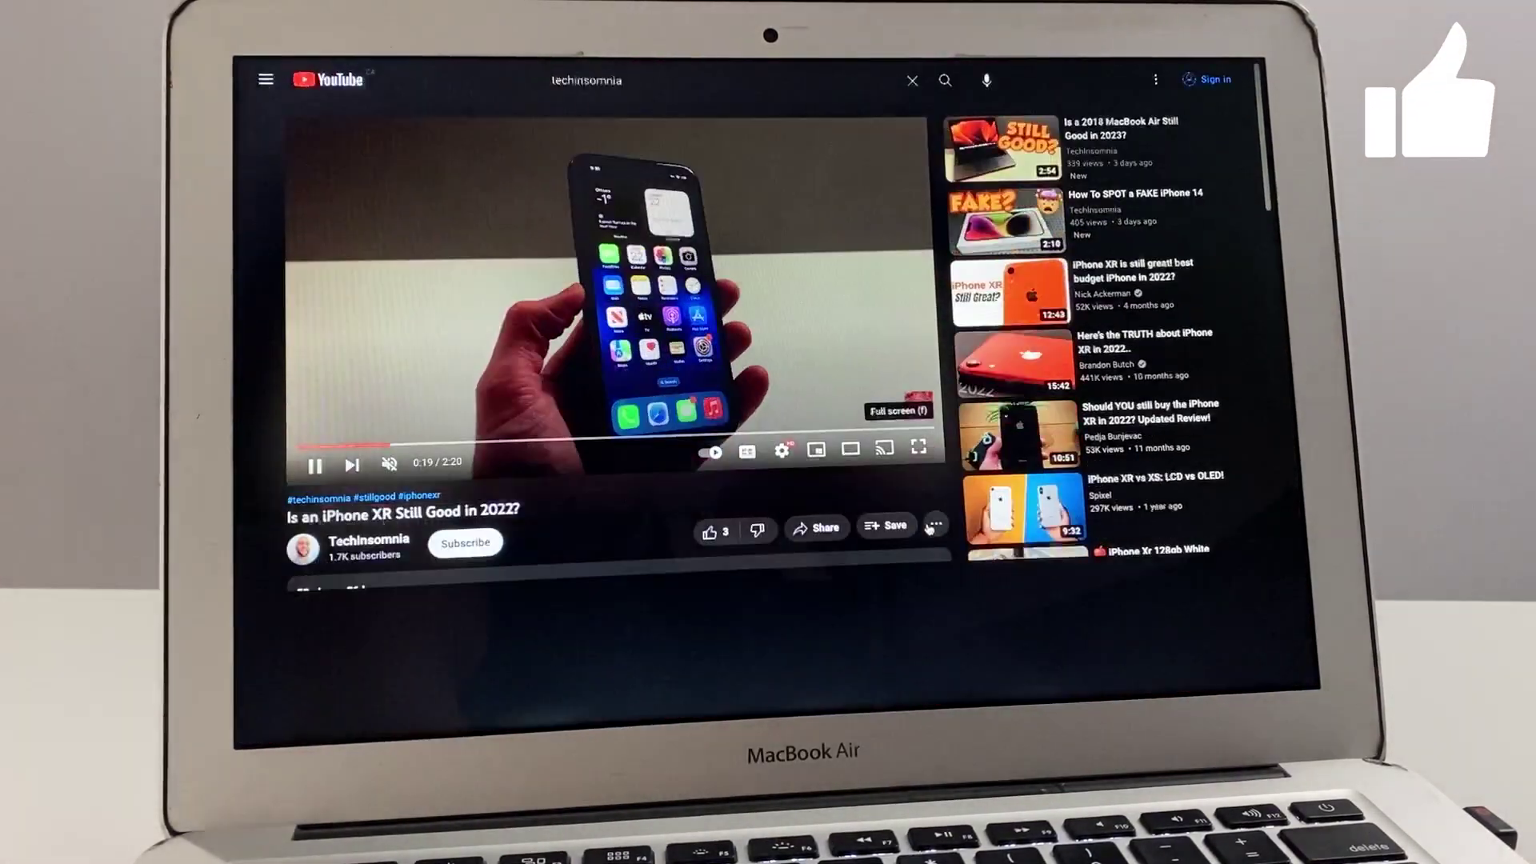
pyautogui.click(927, 525)
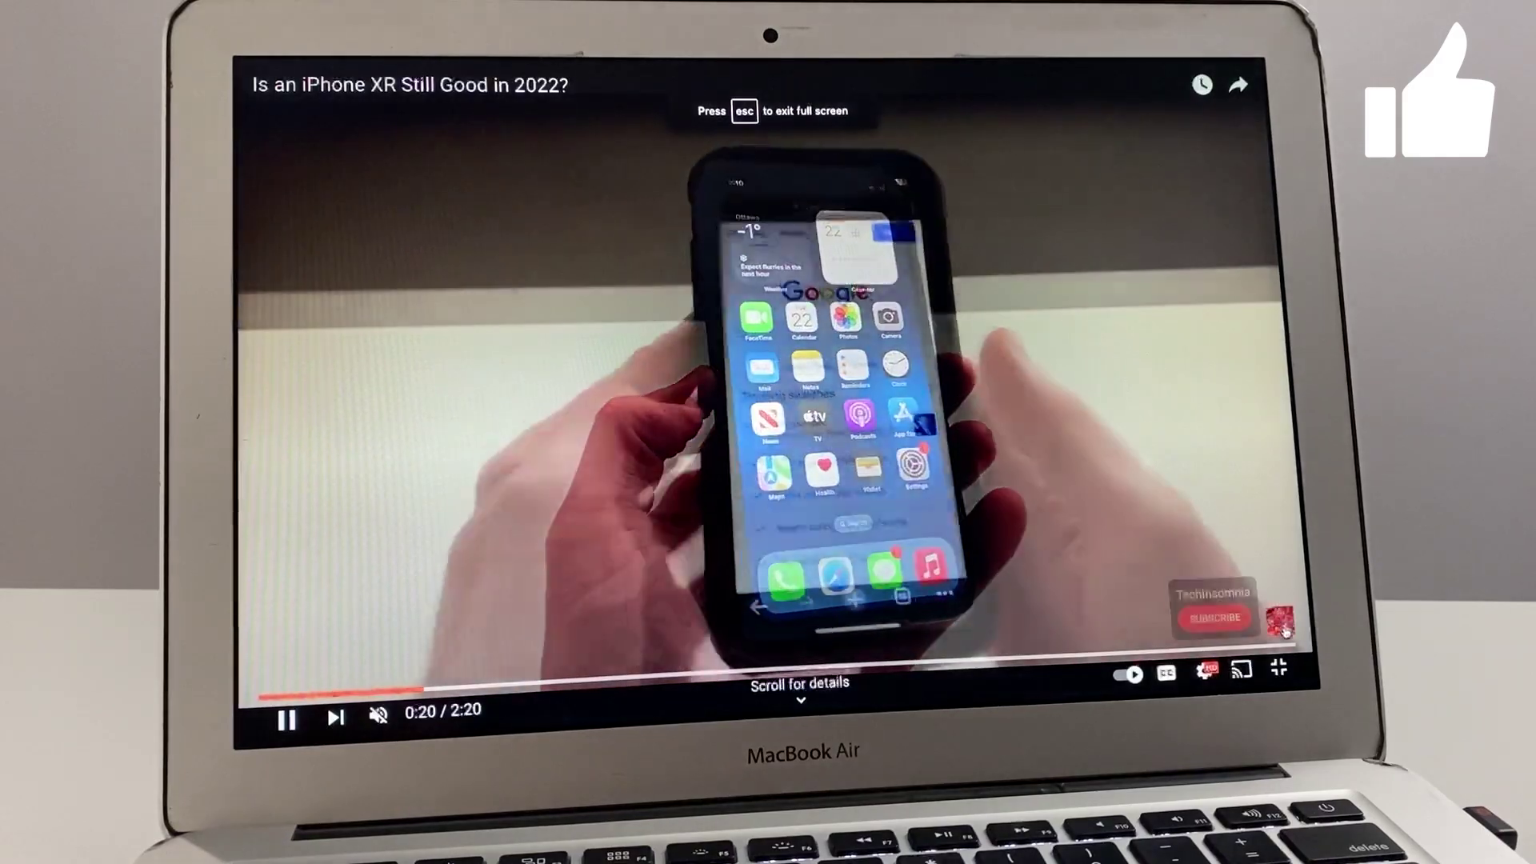
pyautogui.click(1280, 669)
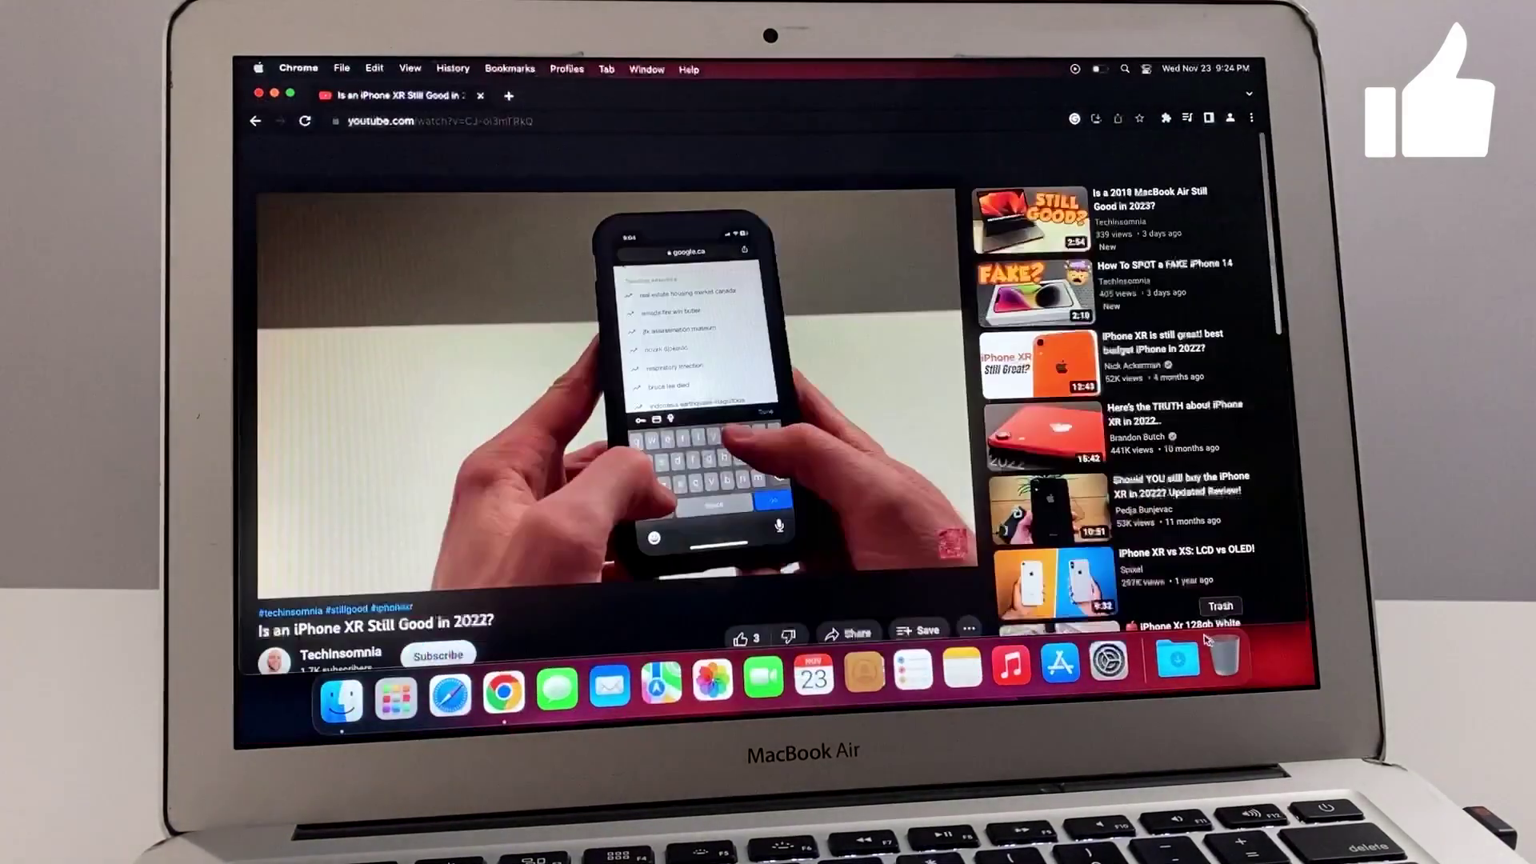
pyautogui.moveTo(923, 523)
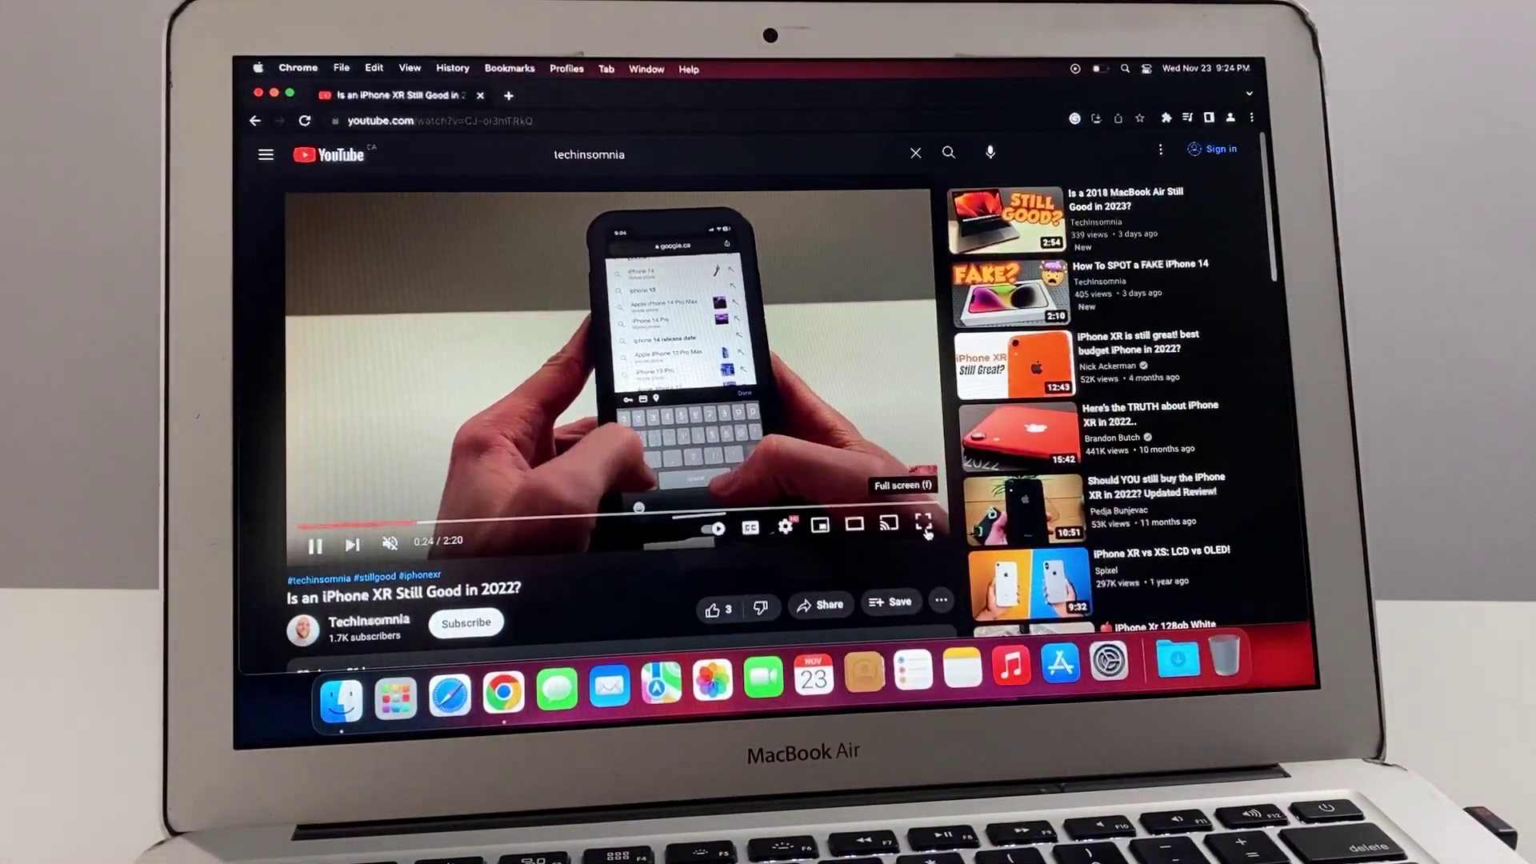
pyautogui.click(924, 525)
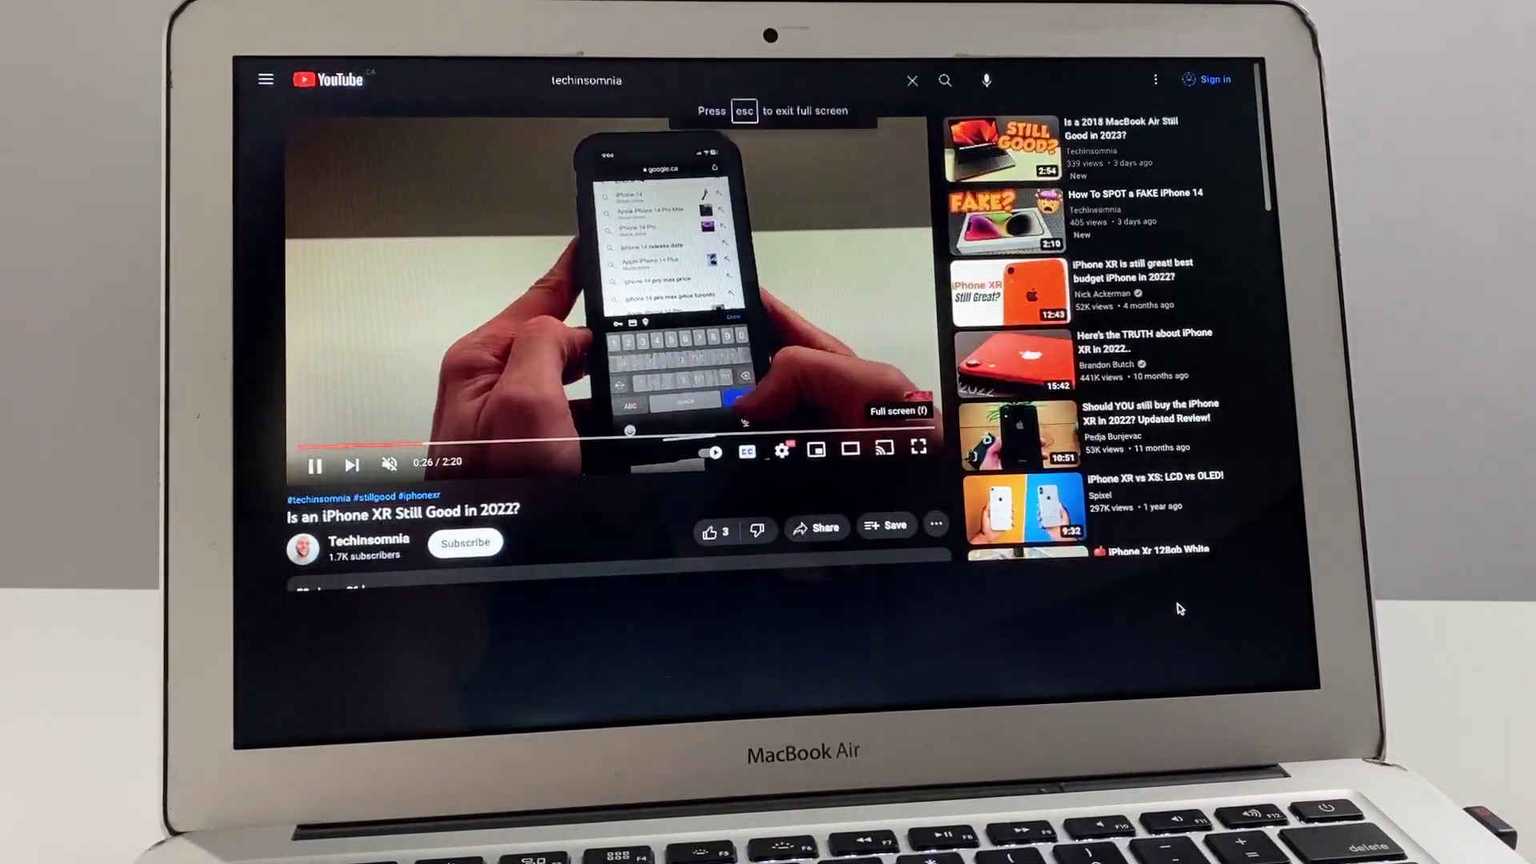
pyautogui.click(1279, 669)
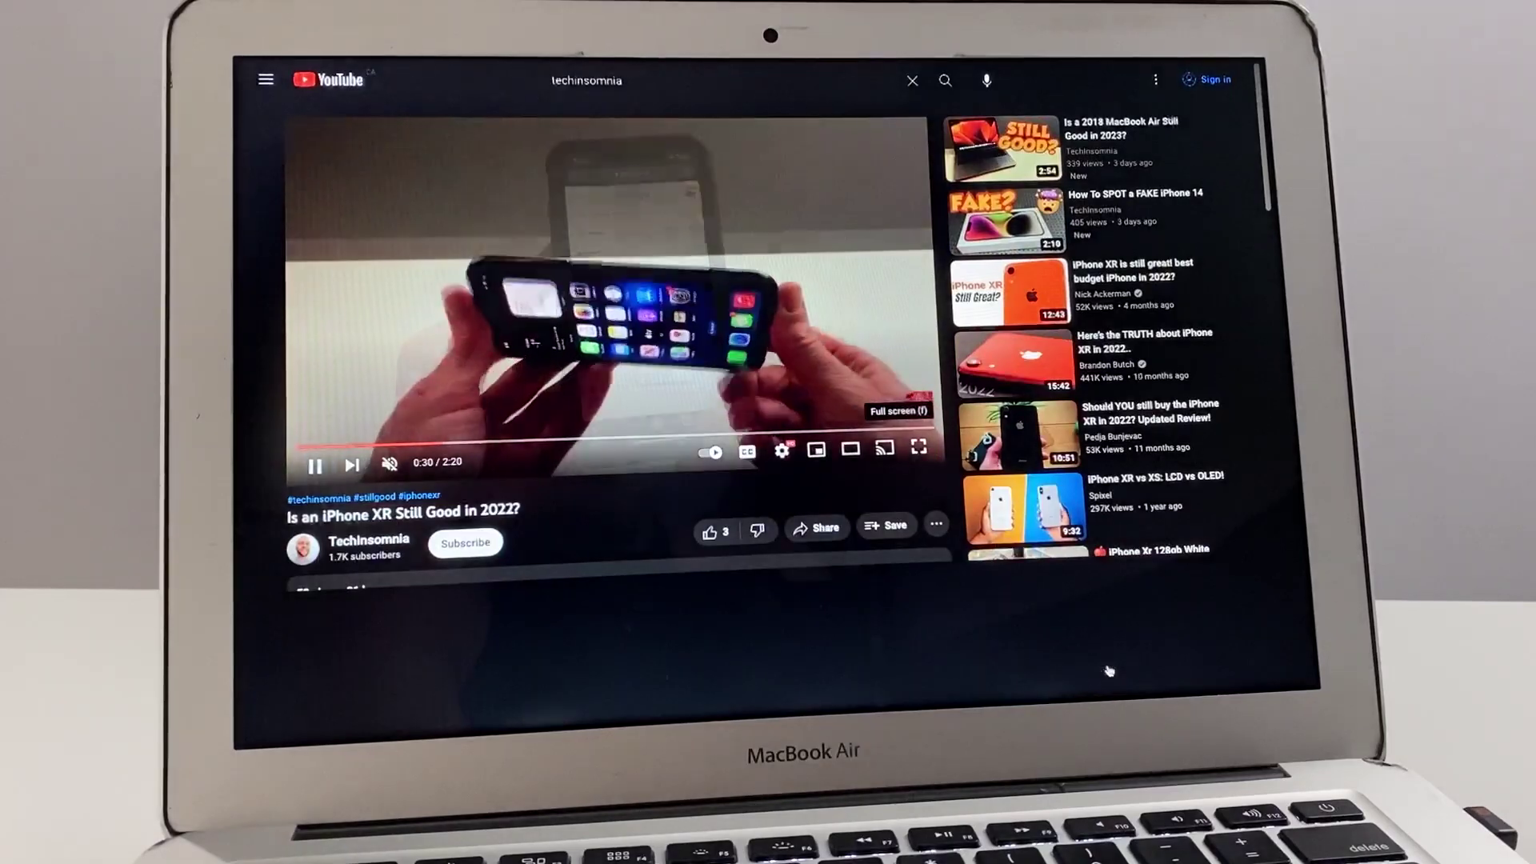
pyautogui.click(924, 540)
pyautogui.click(1280, 669)
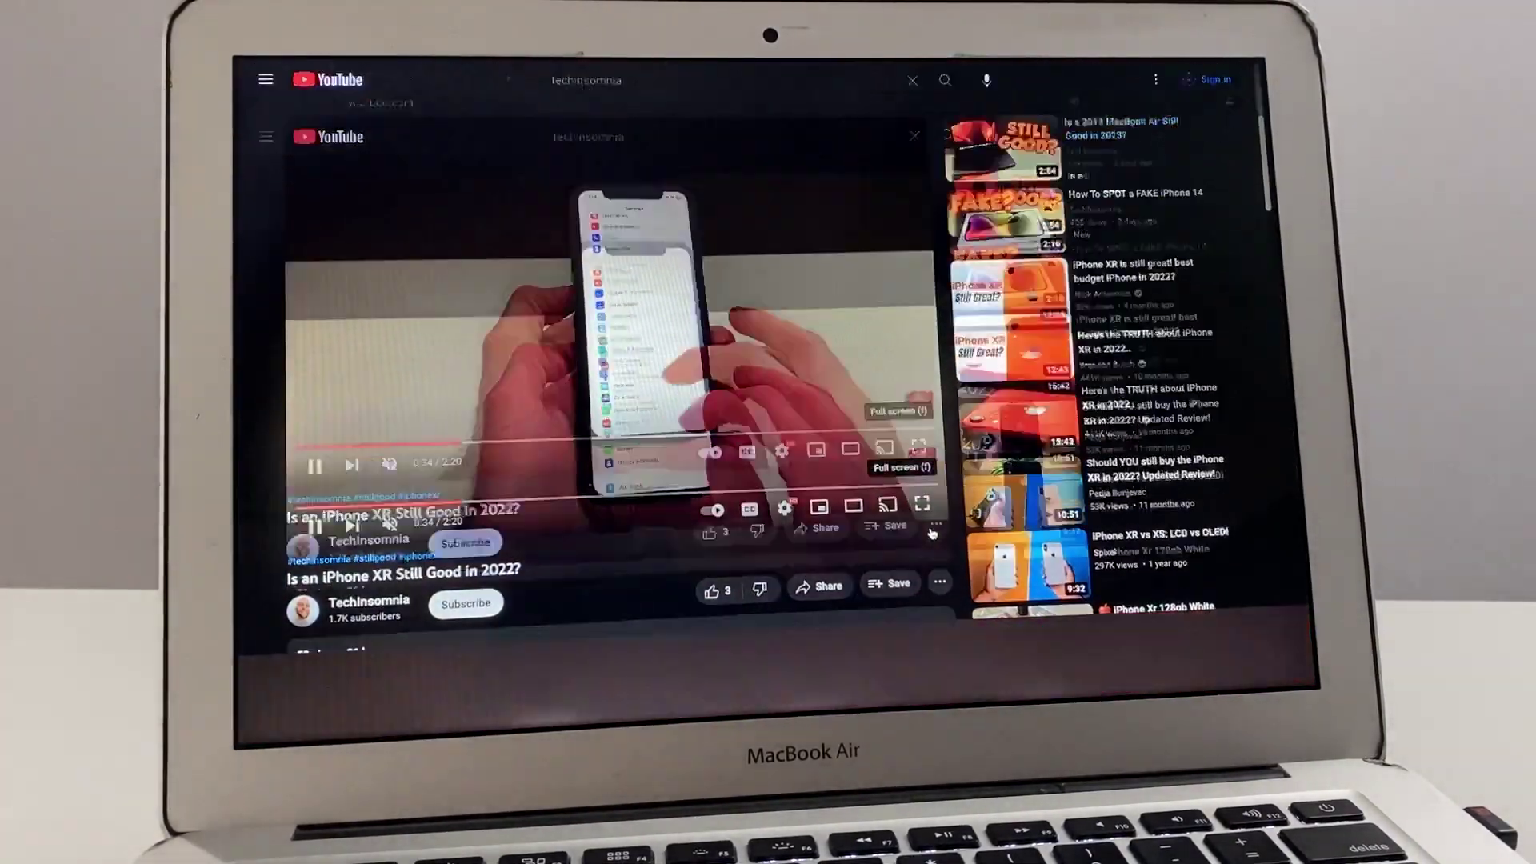
pyautogui.click(924, 541)
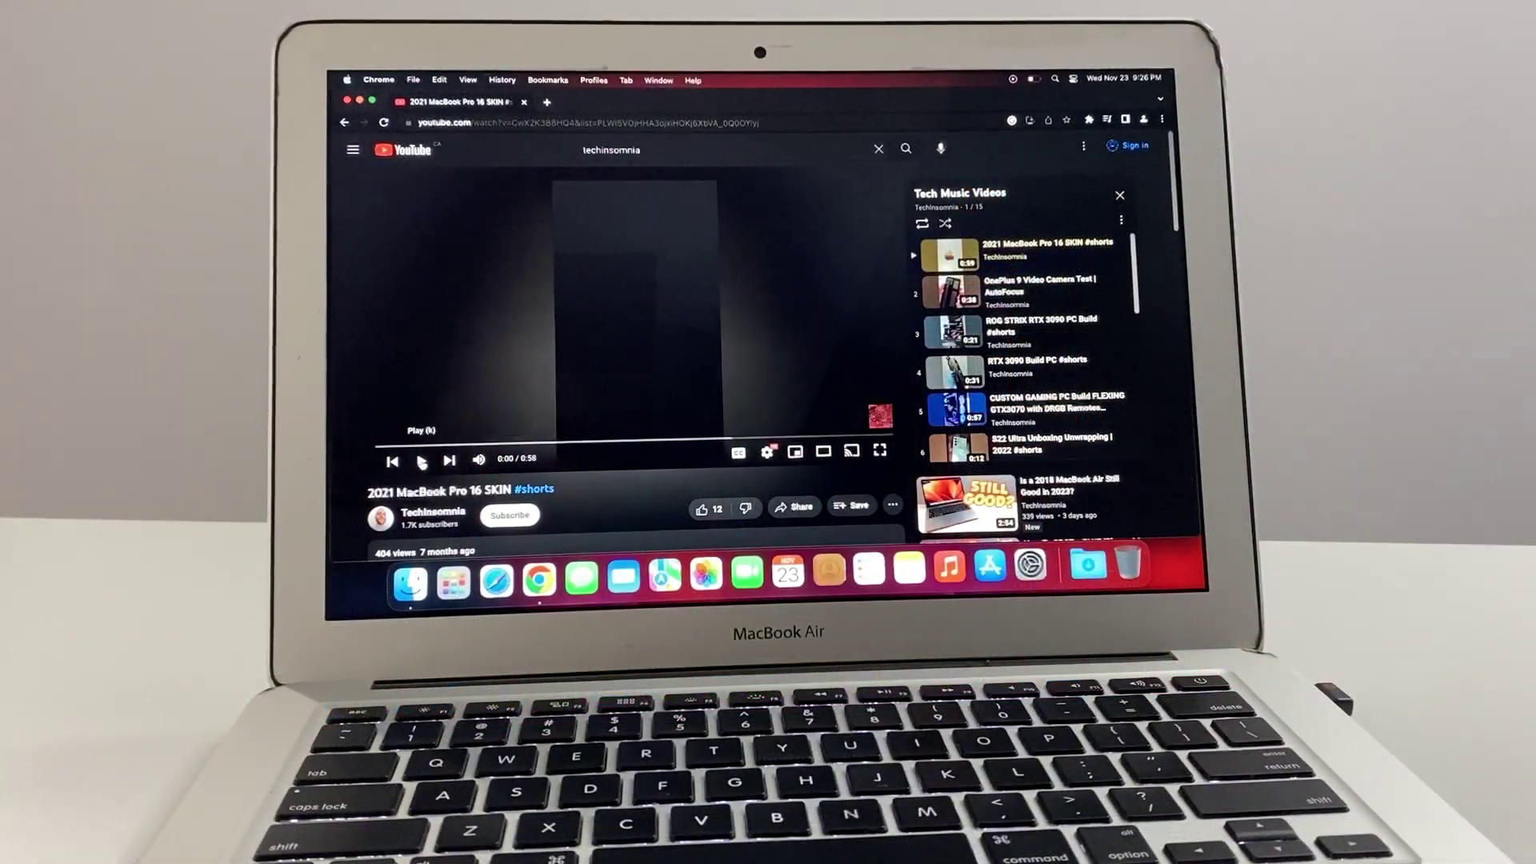
# Play the 2021 MacBook Pro 16 skin short and raise the system volume twice
pyautogui.click(422, 461)
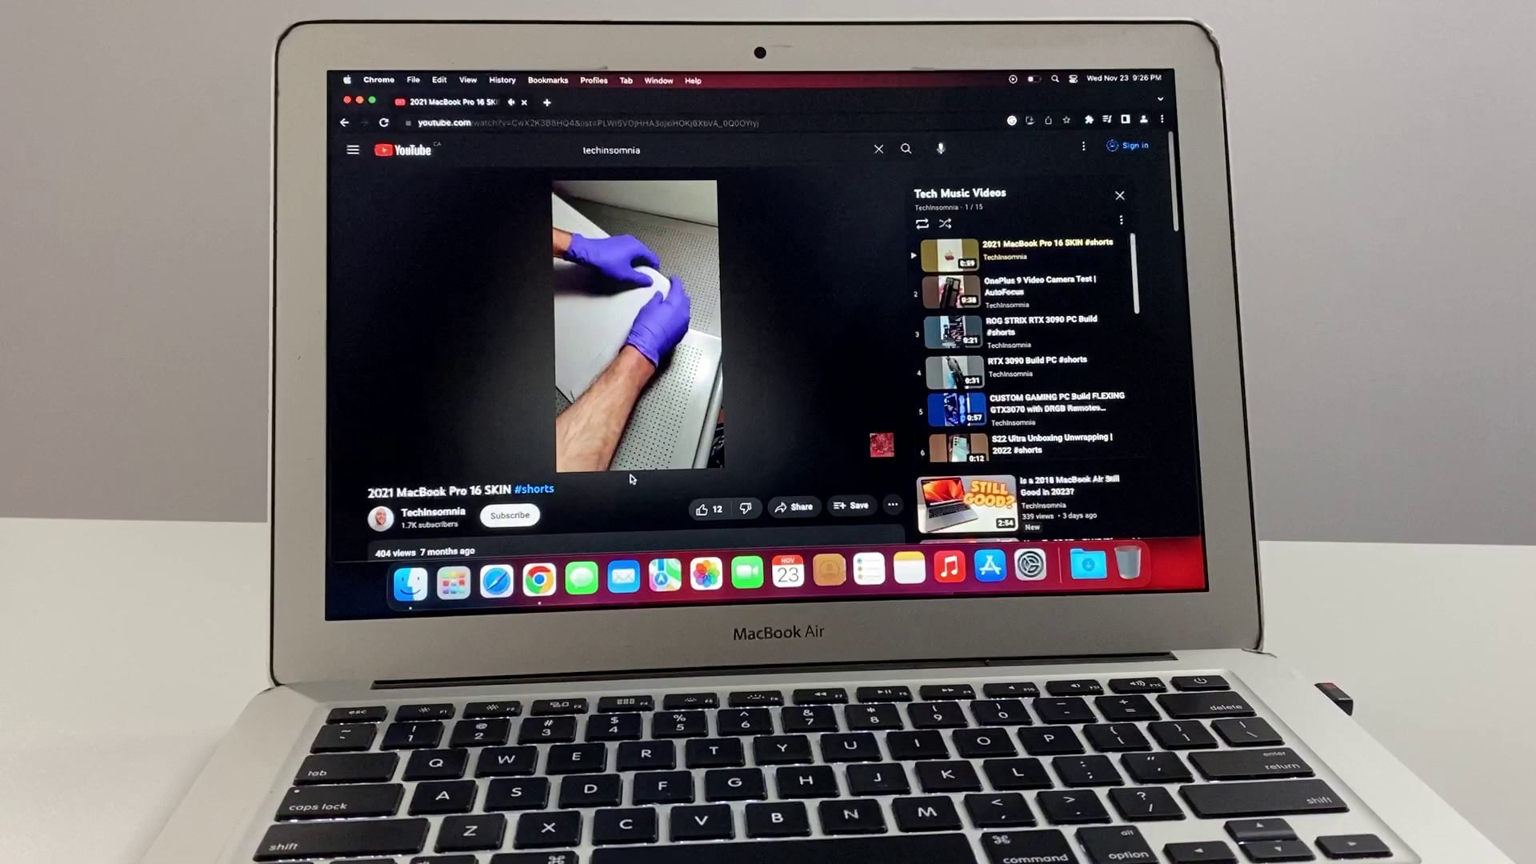
pyautogui.press('XF86AudioRaiseVolume')
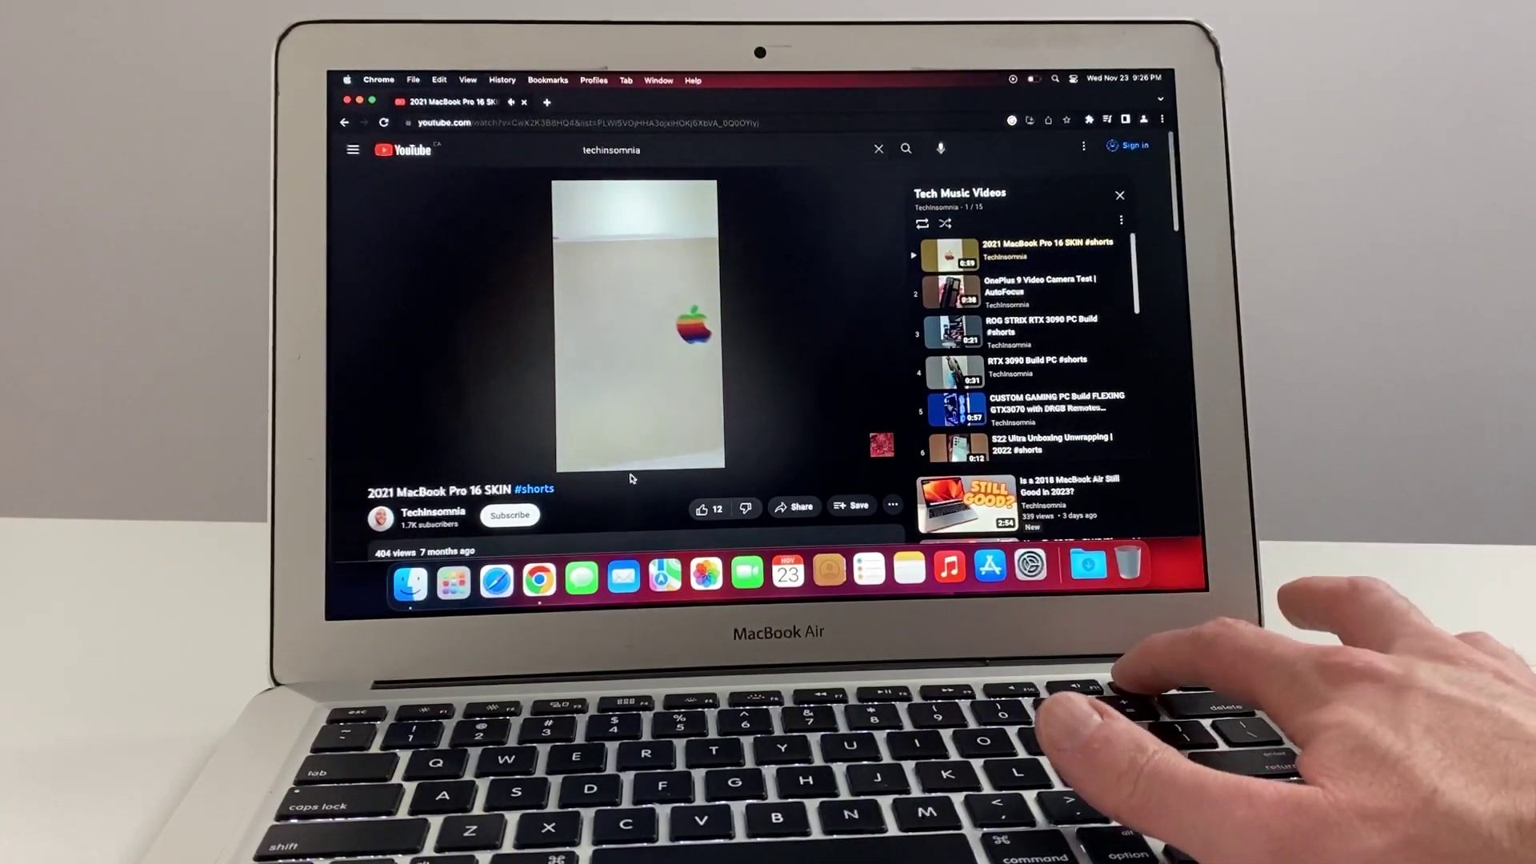
pyautogui.press('XF86AudioRaiseVolume')
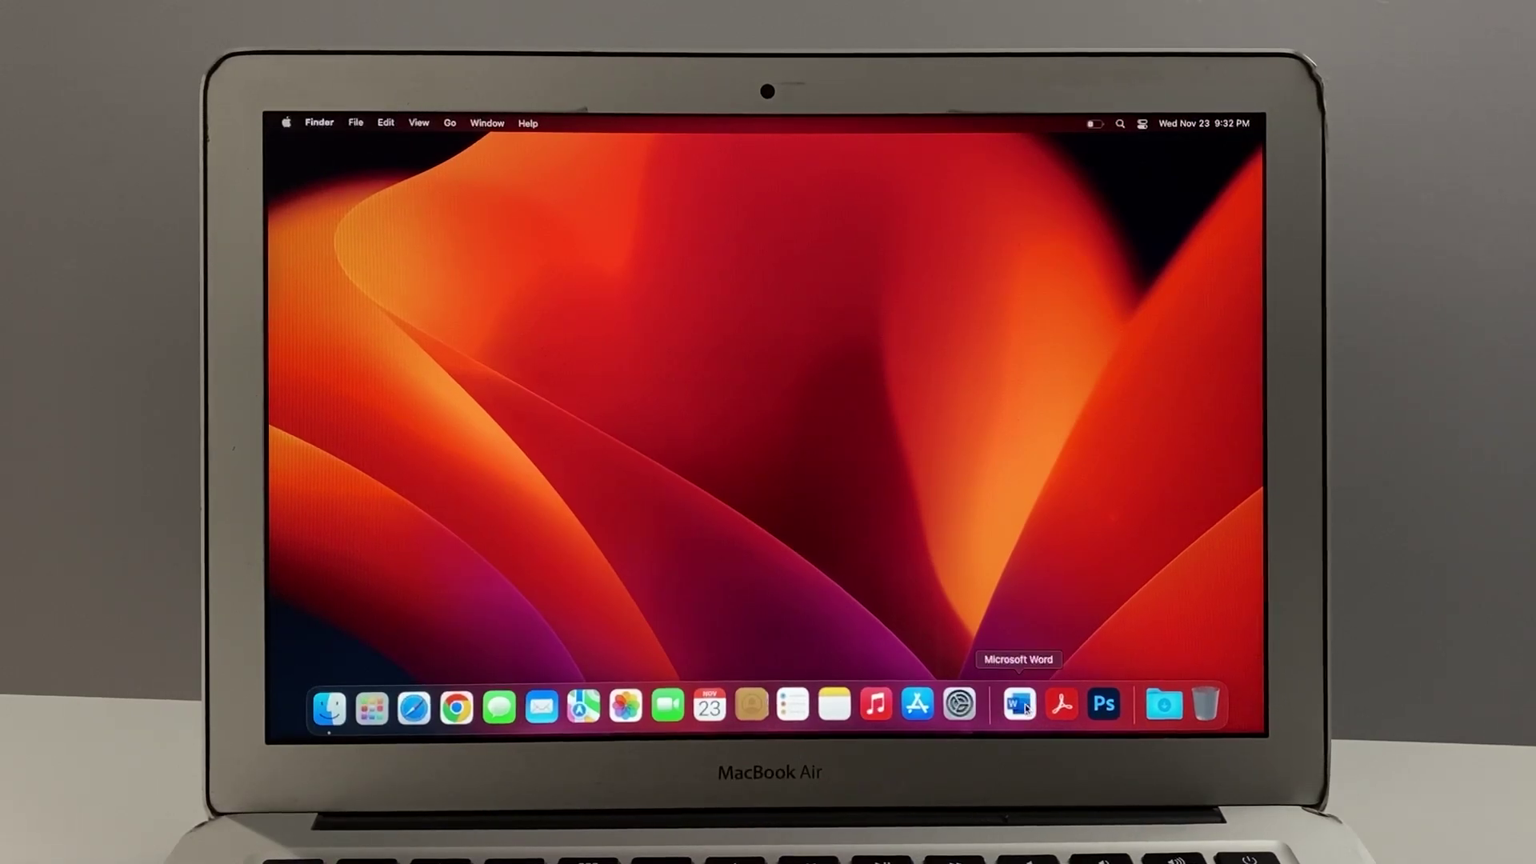
pyautogui.click(1020, 706)
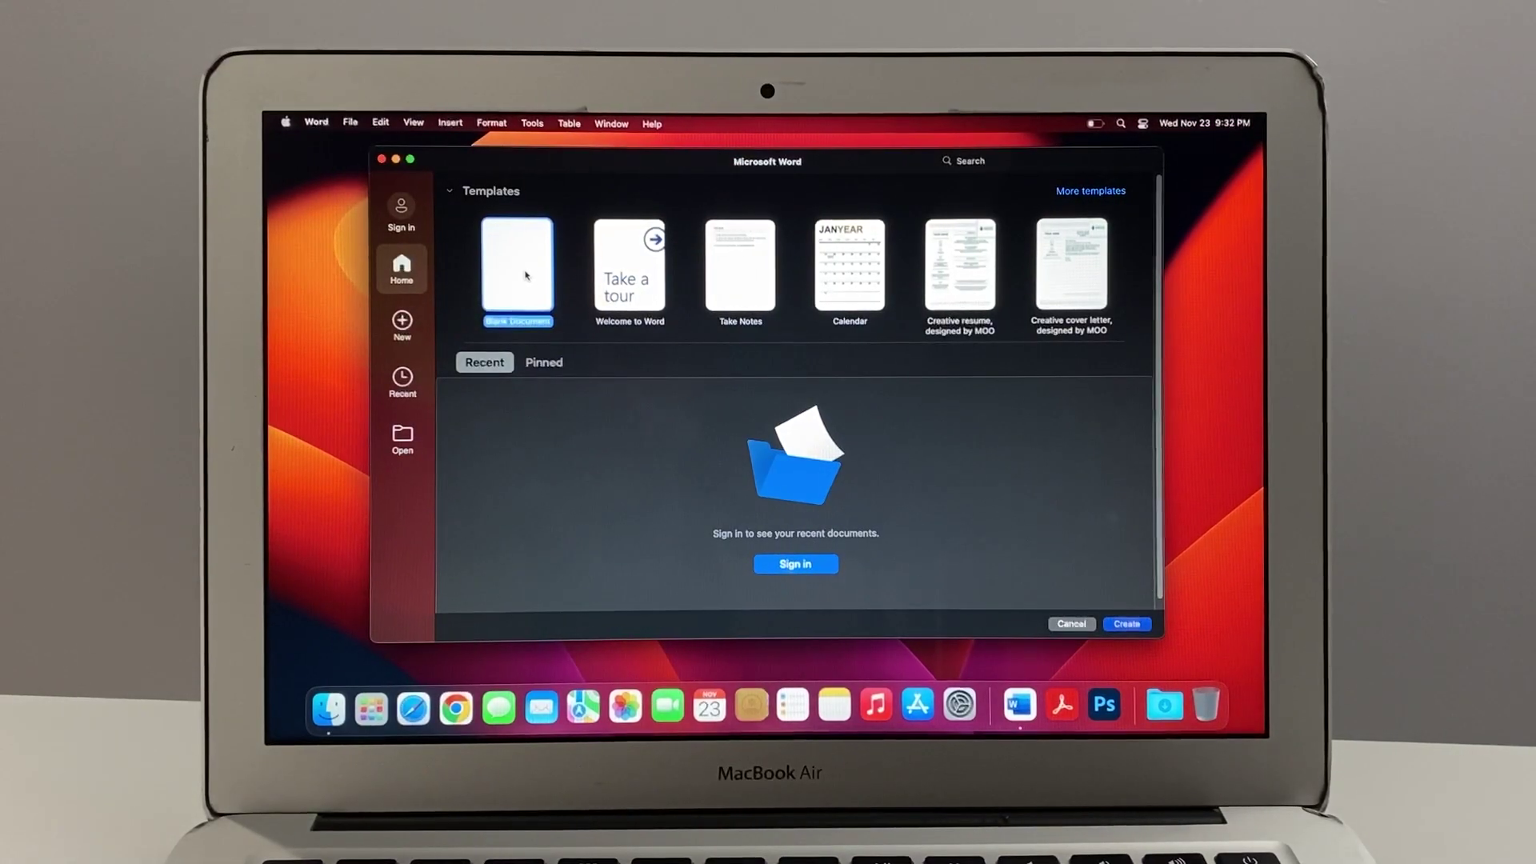
pyautogui.press('Return')
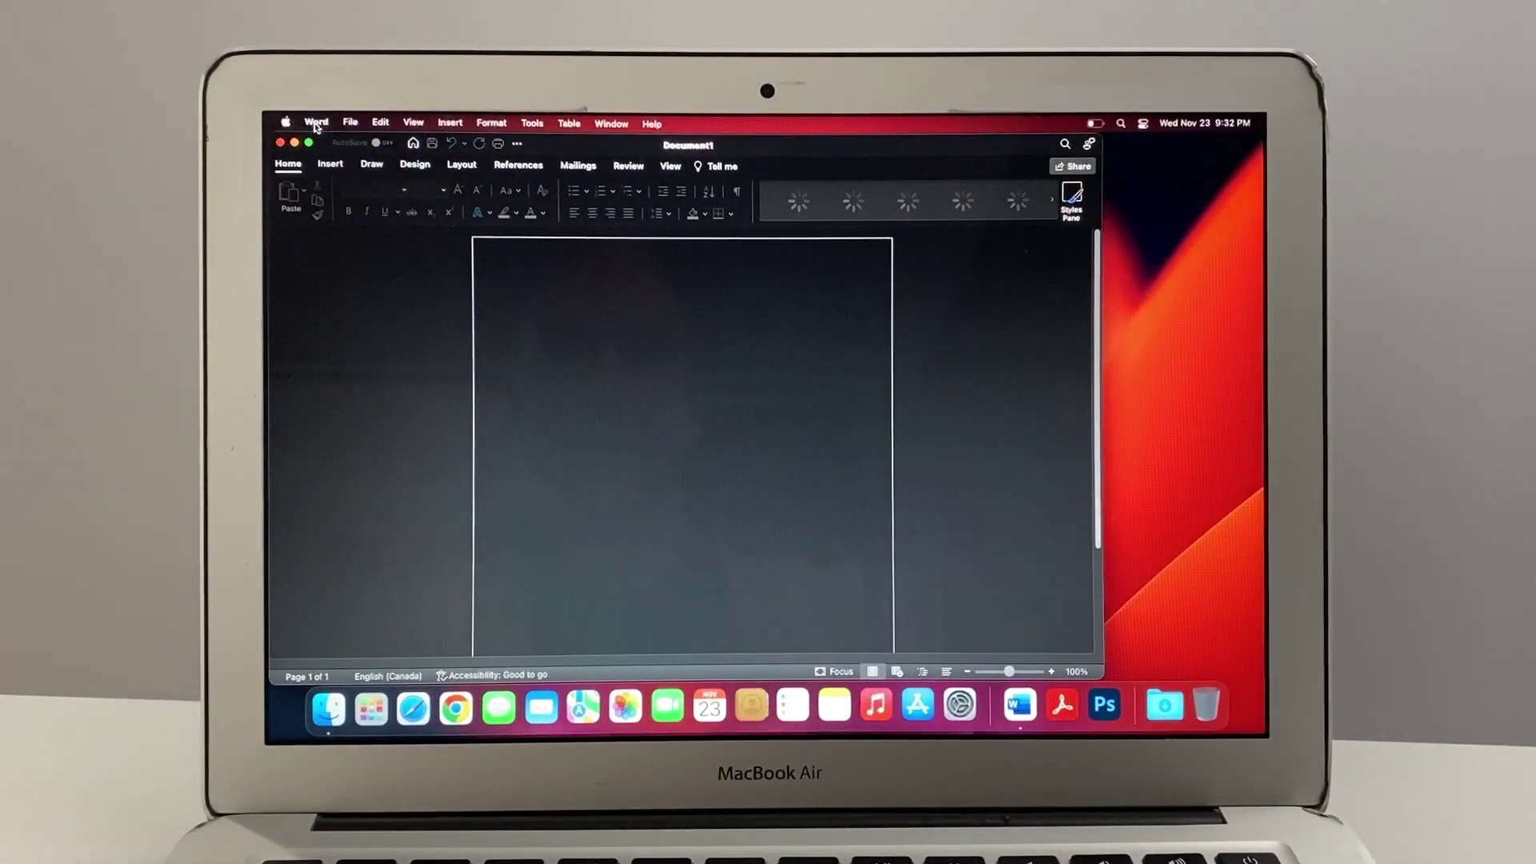
pyautogui.click(317, 124)
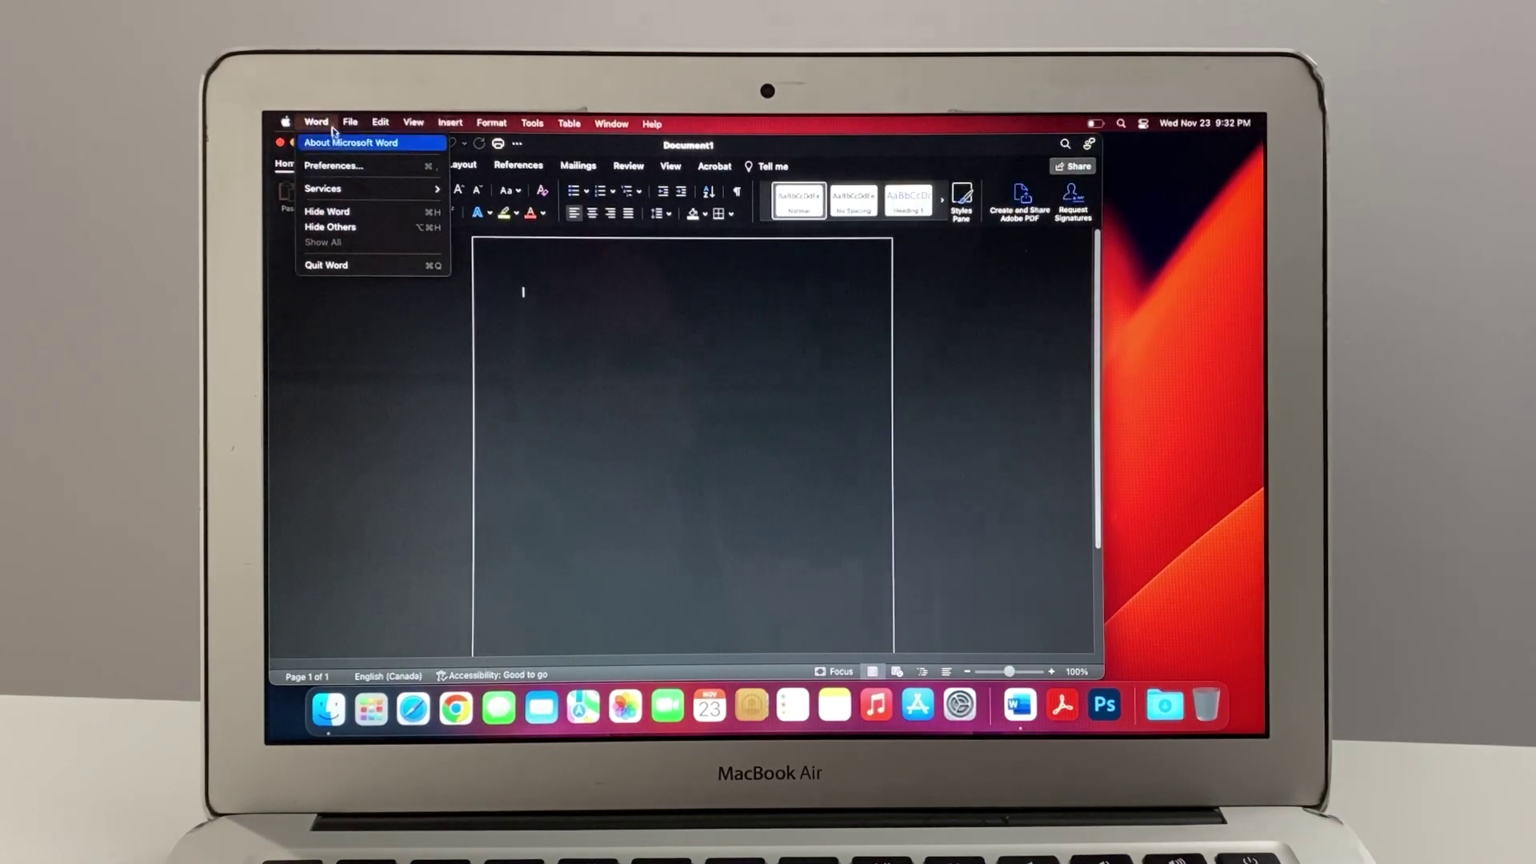
pyautogui.click(355, 267)
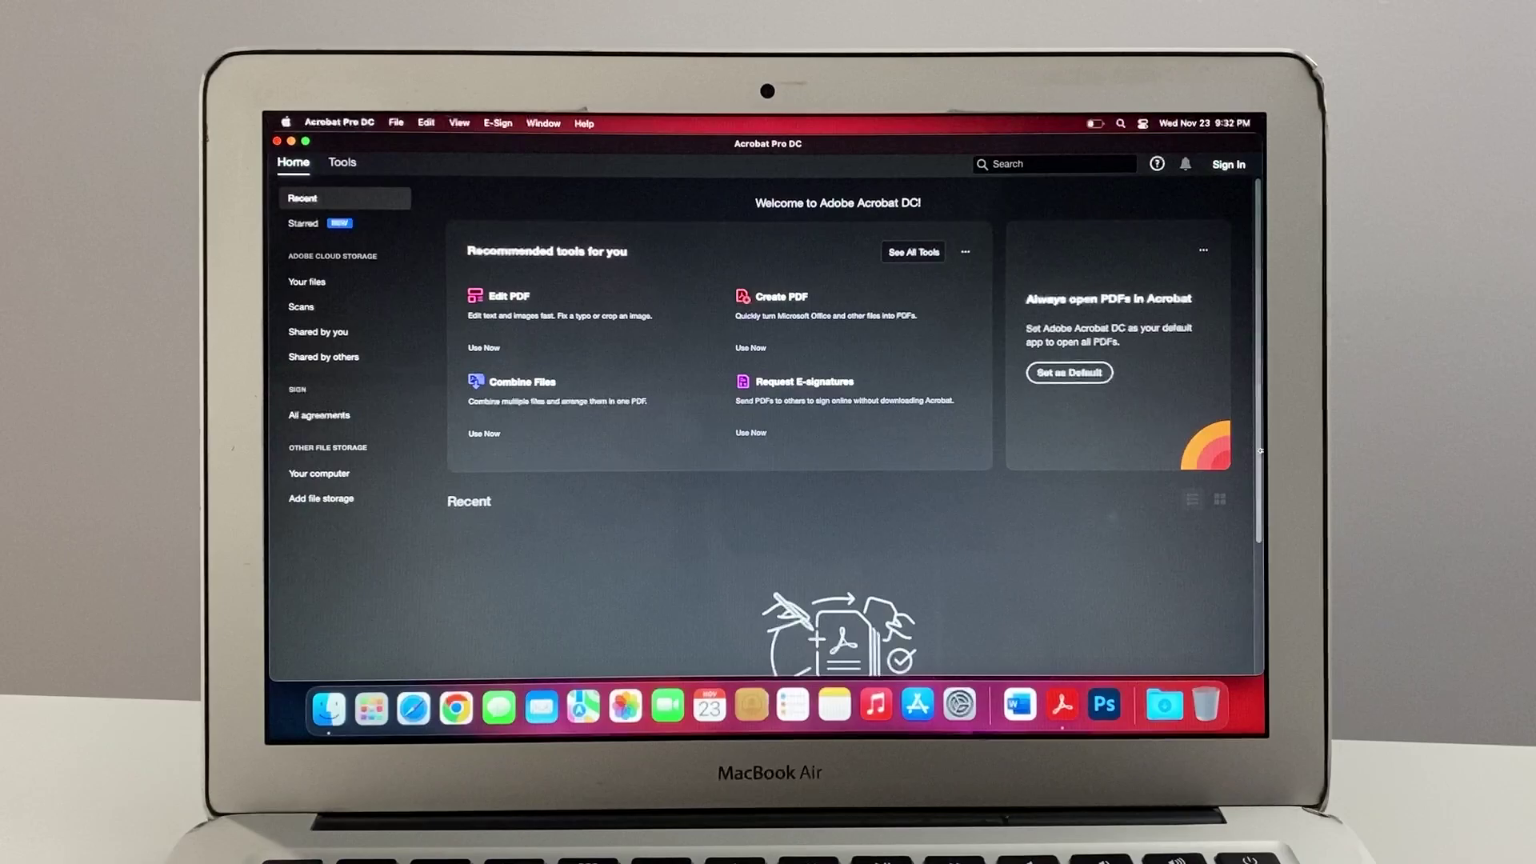
pyautogui.click(340, 123)
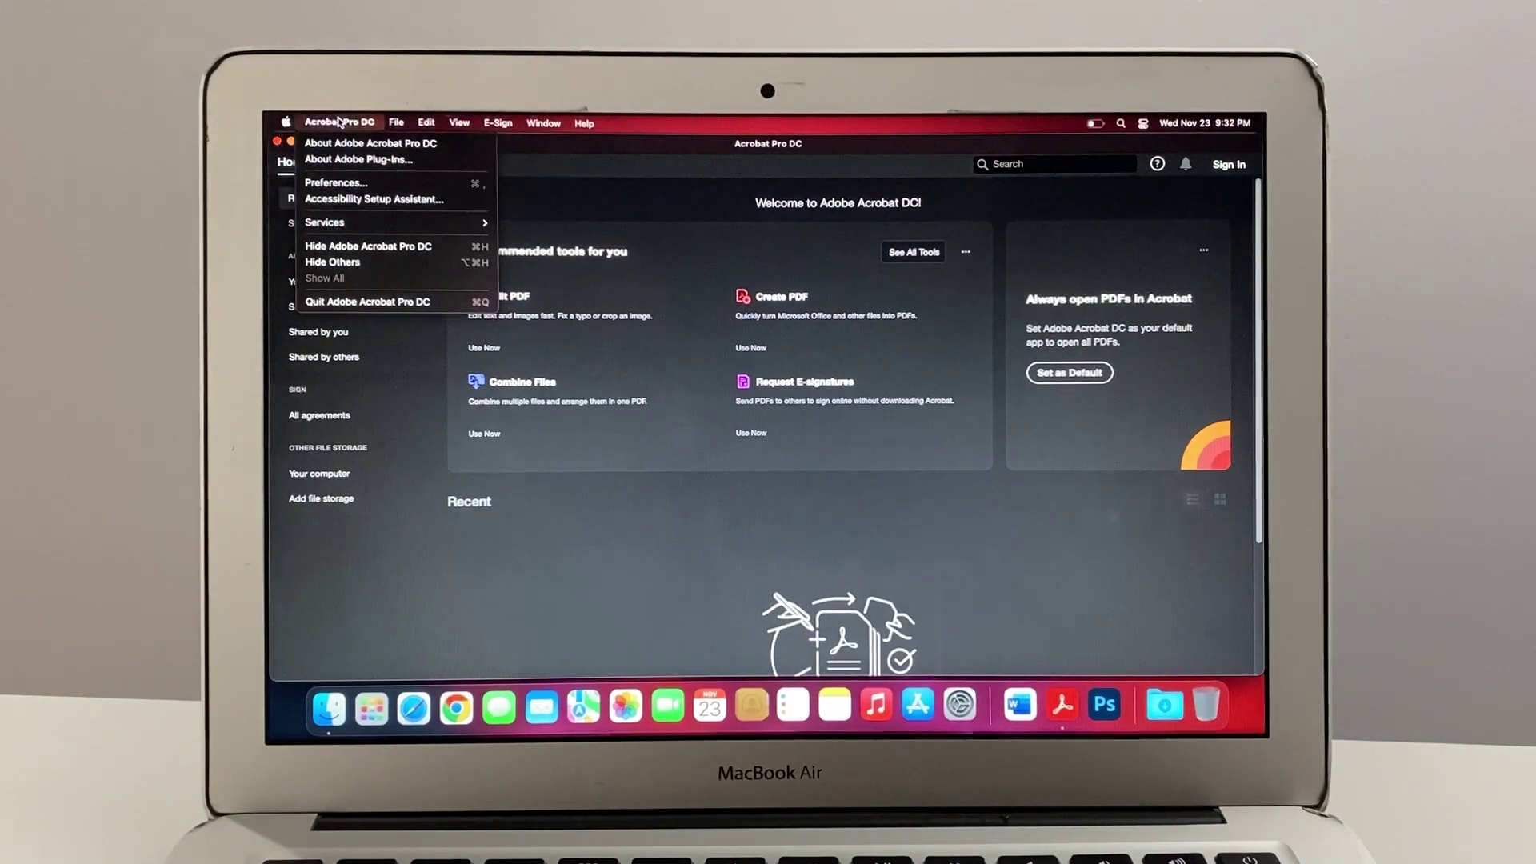
pyautogui.click(368, 301)
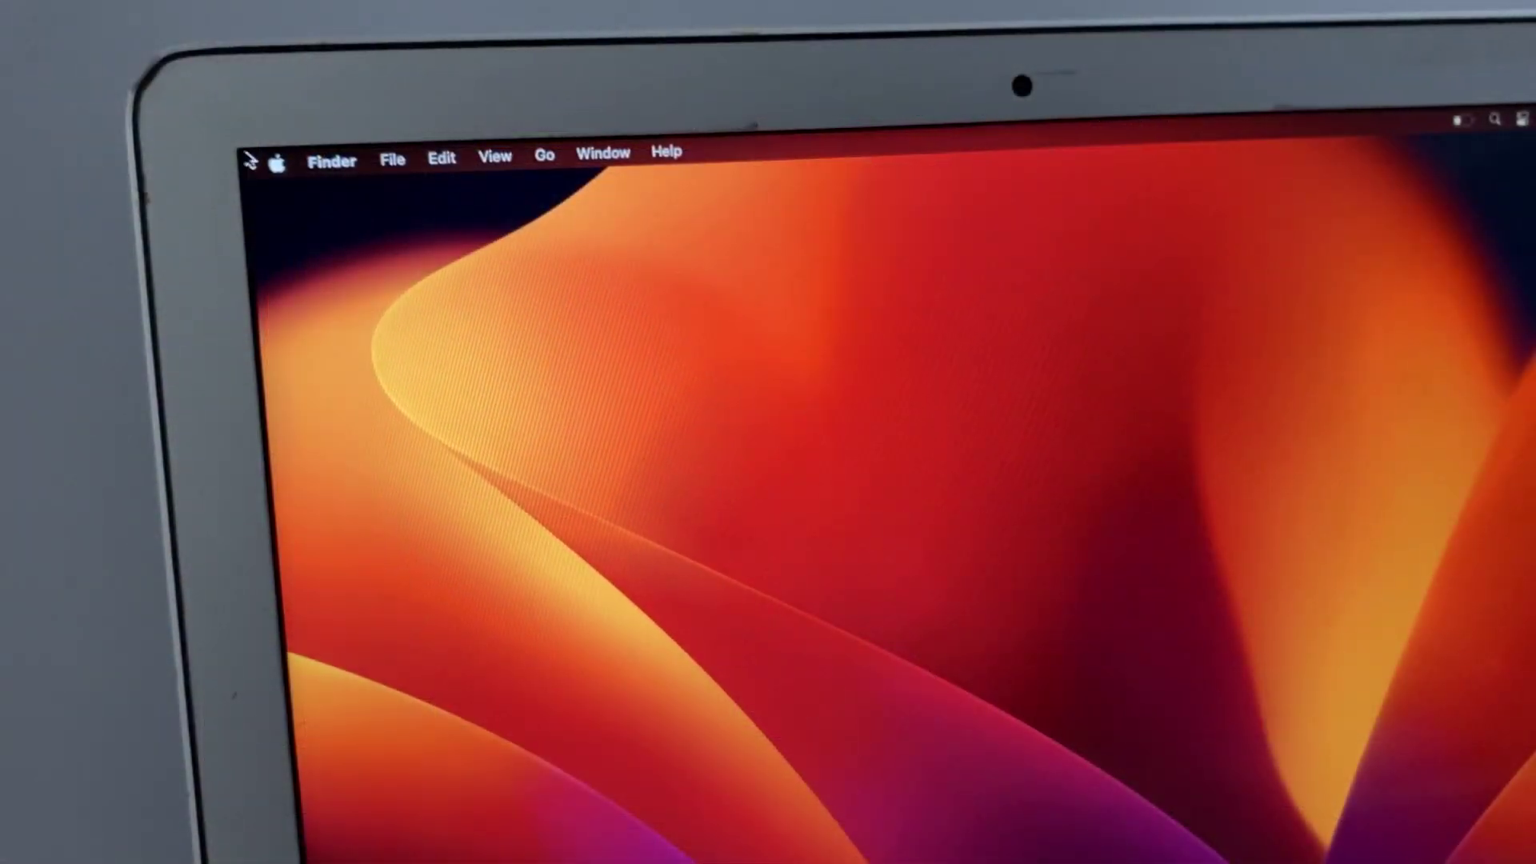
pyautogui.click(279, 157)
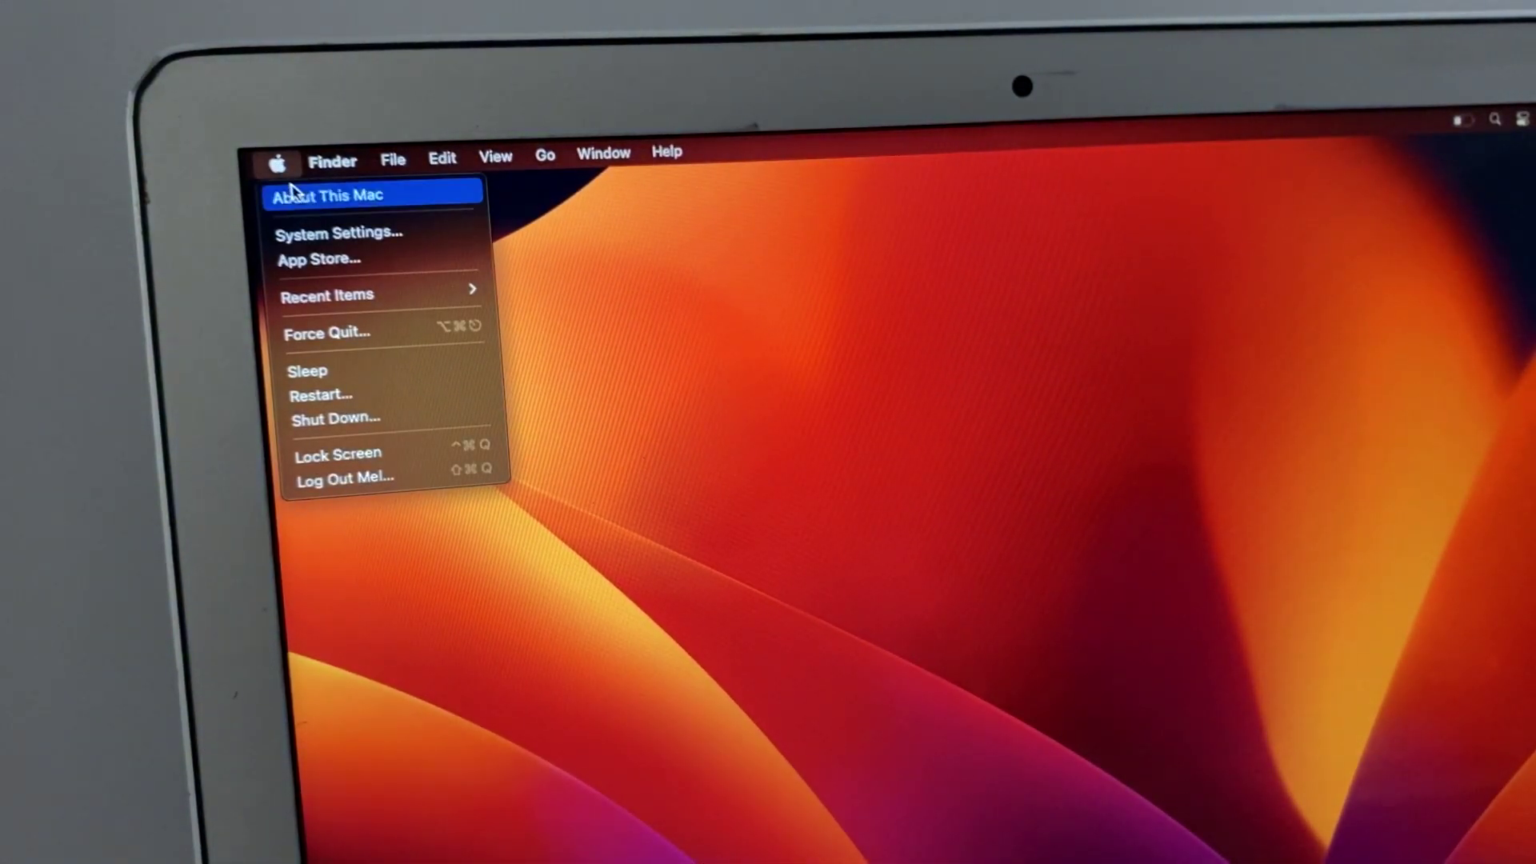